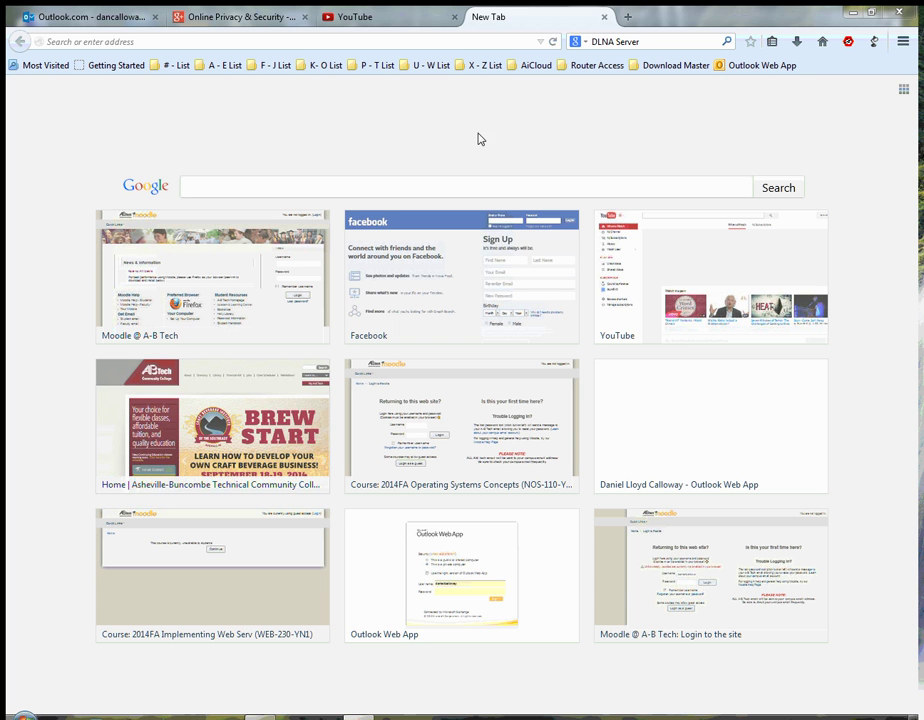
# - Sign in to the AiCloud_Terabyte page with the router administrator's user name and password
pyautogui.click(536, 67)
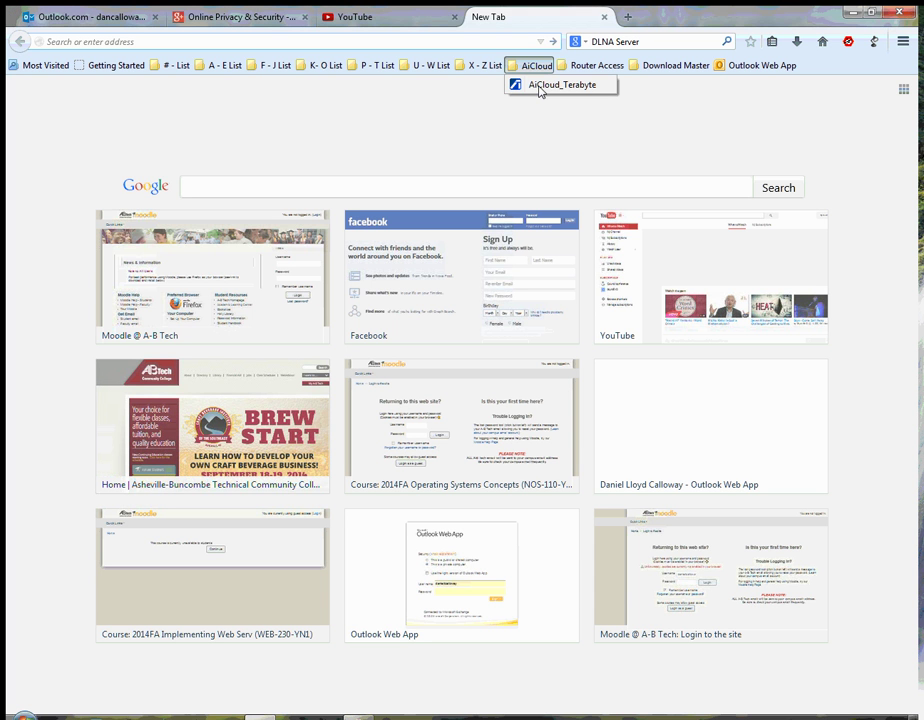
pyautogui.click(544, 84)
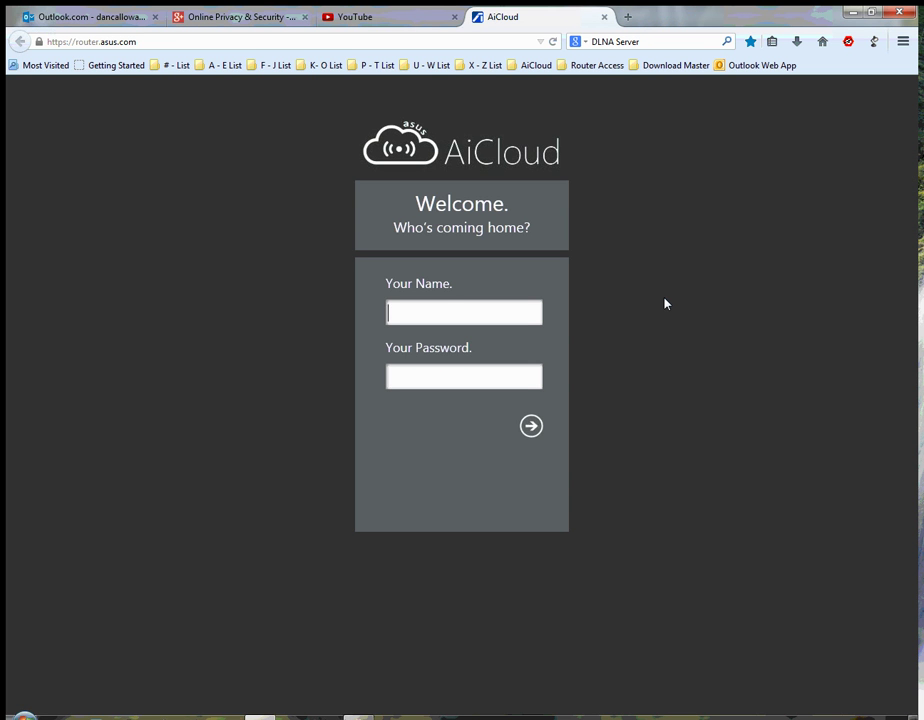
pyautogui.write('admin')
pyautogui.press('Tab')
pyautogui.write('admin123')
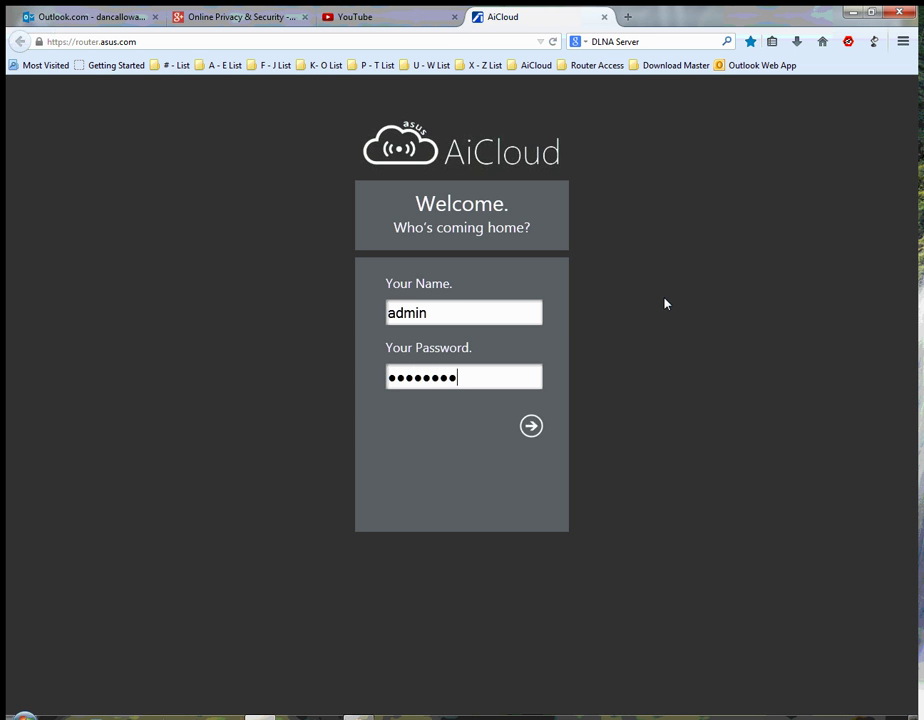
pyautogui.press('Return')
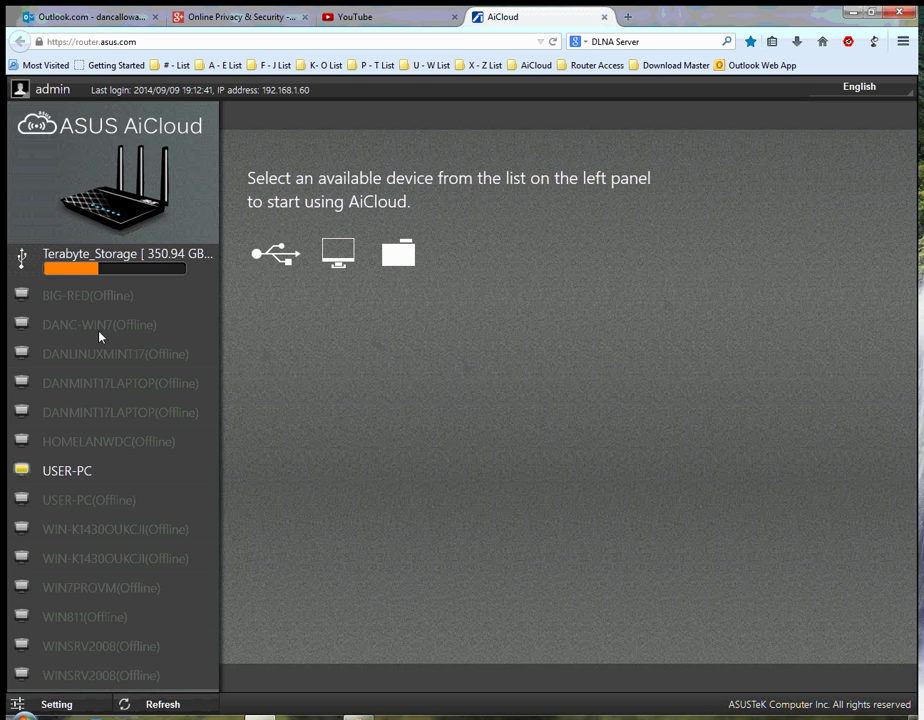
# - Open Terabyte_Storage and browse its folders, including iTunes Media and Cloud Disk Storage
pyautogui.click(71, 268)
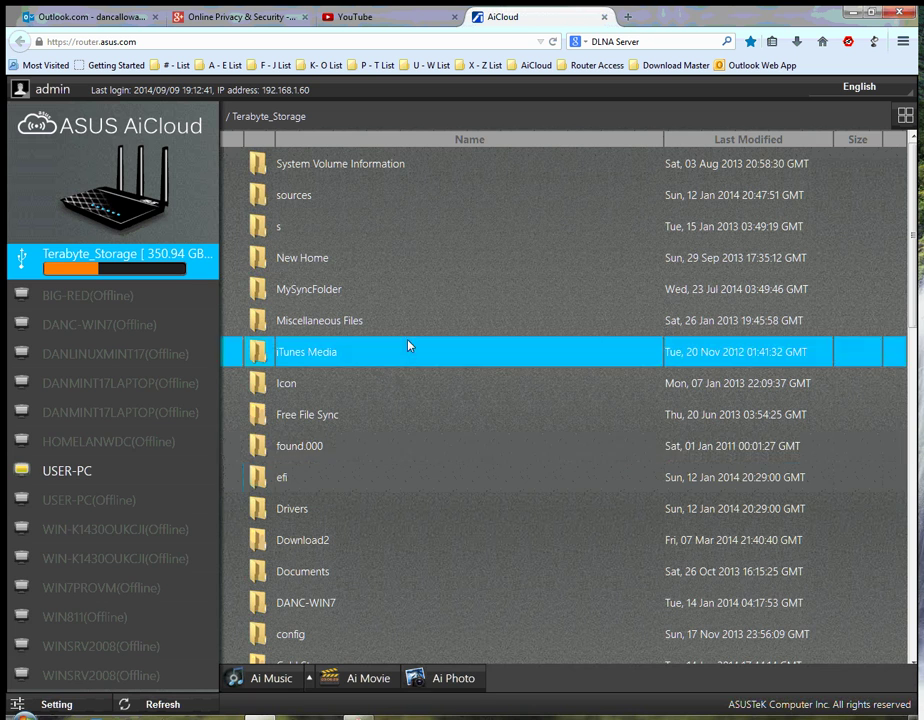
pyautogui.scroll(-5, 462, 388)
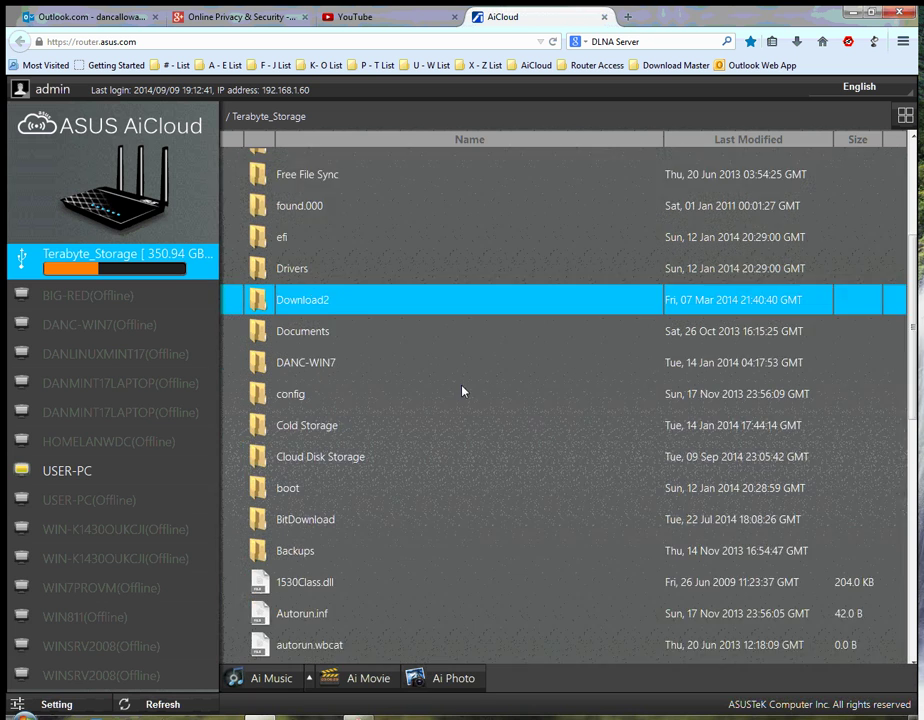
pyautogui.scroll(-3, 462, 390)
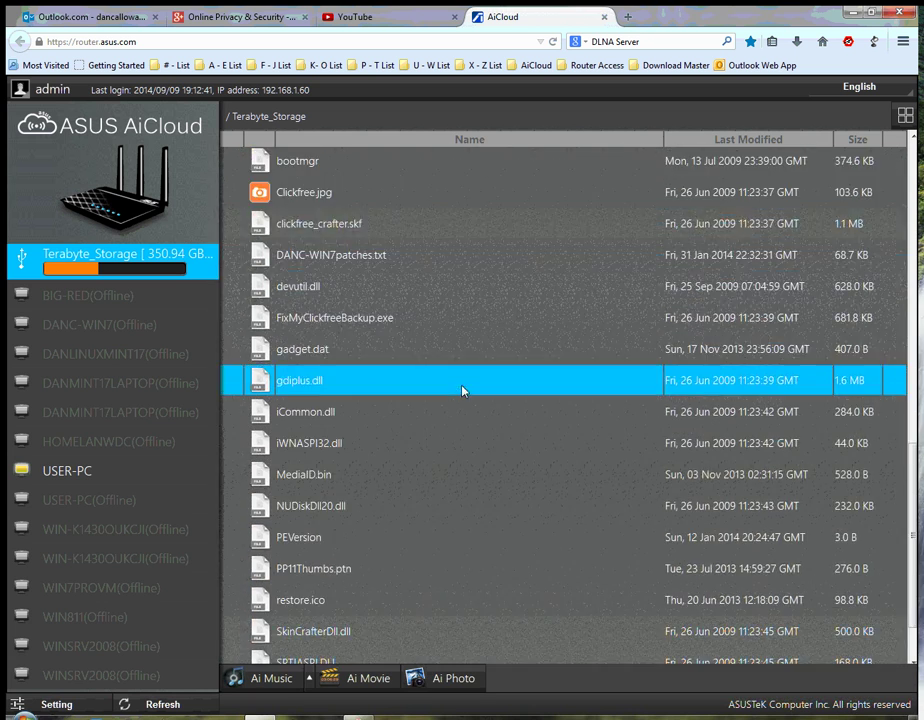
pyautogui.scroll(2, 462, 390)
pyautogui.scroll(6, 462, 390)
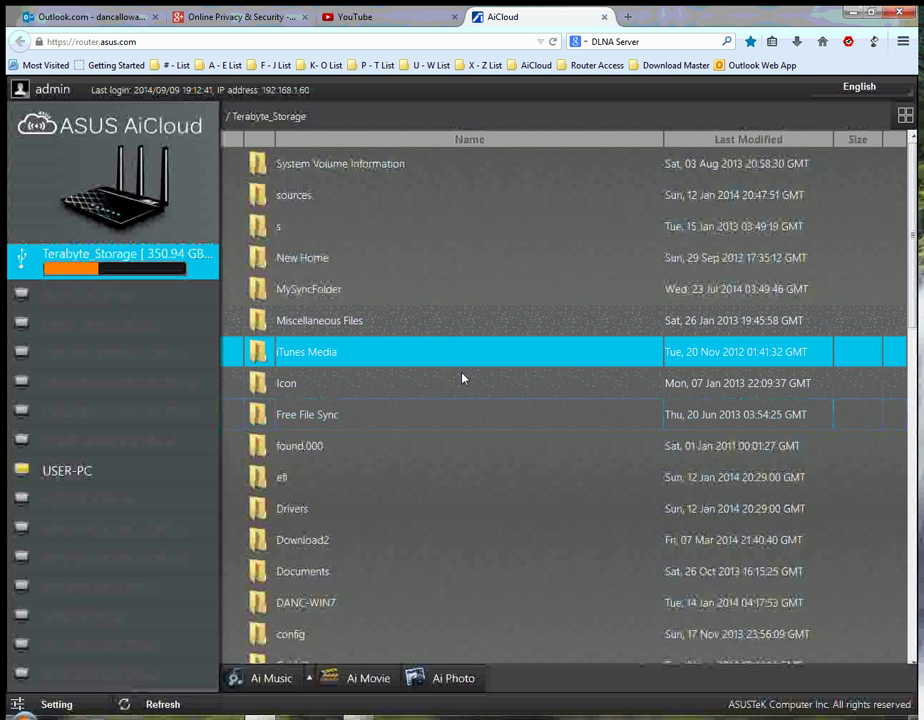
pyautogui.scroll(-3, 472, 478)
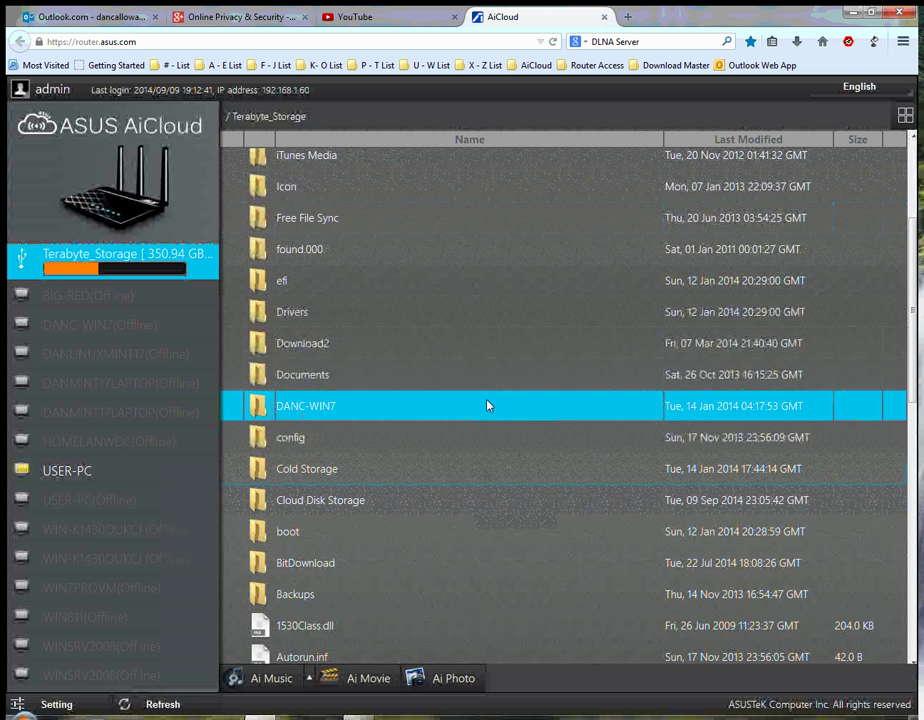
pyautogui.scroll(3, 488, 400)
pyautogui.scroll(2, 488, 396)
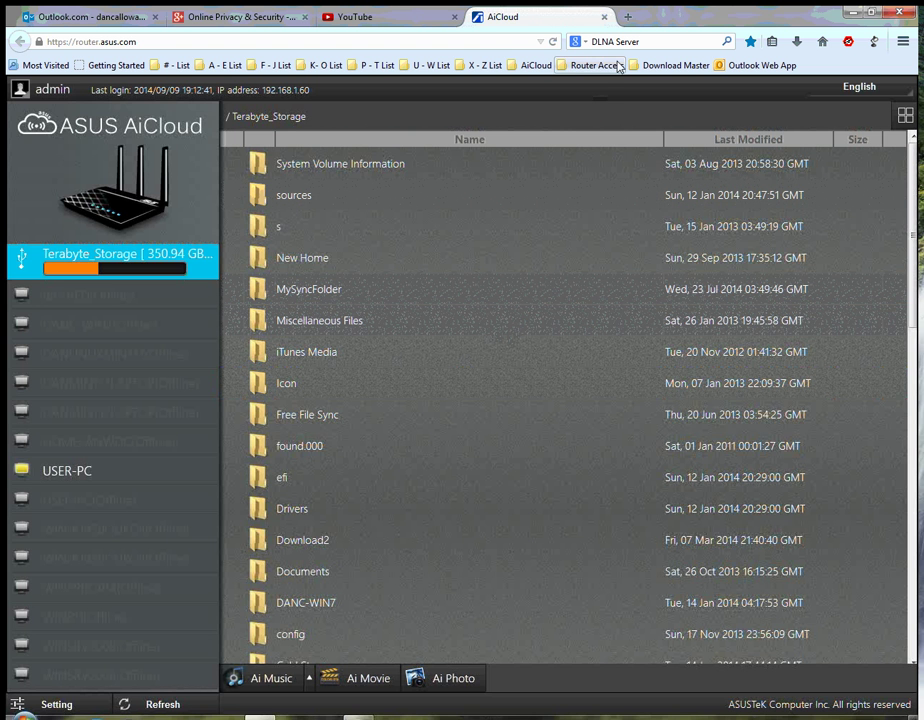
# - In a new tab, log in to the ASUS router admin pages with the administrator credentials
pyautogui.hotkey('ctrl', 't')
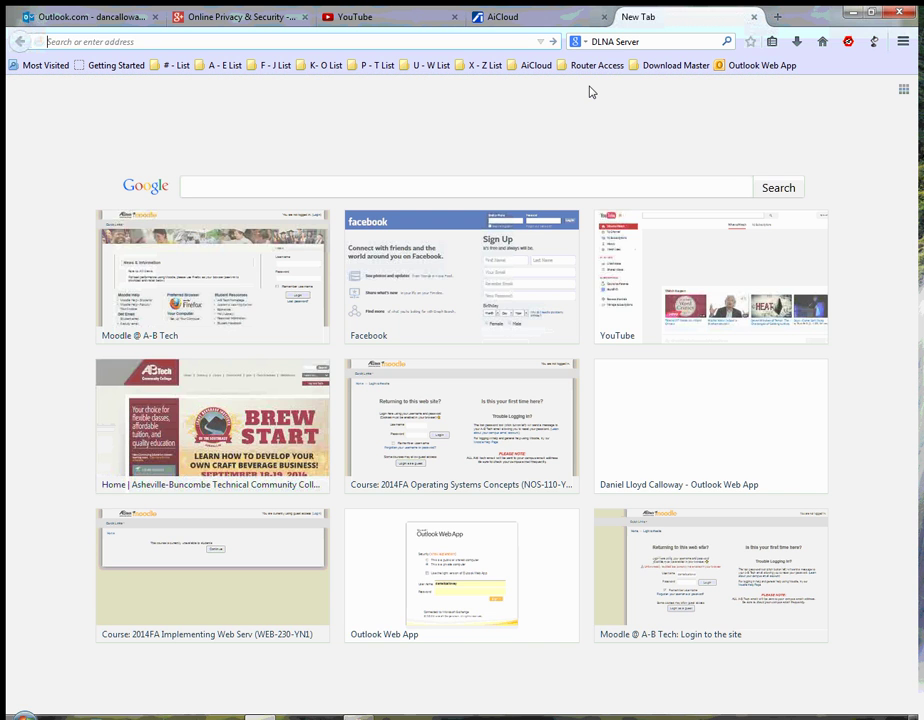
pyautogui.click(597, 68)
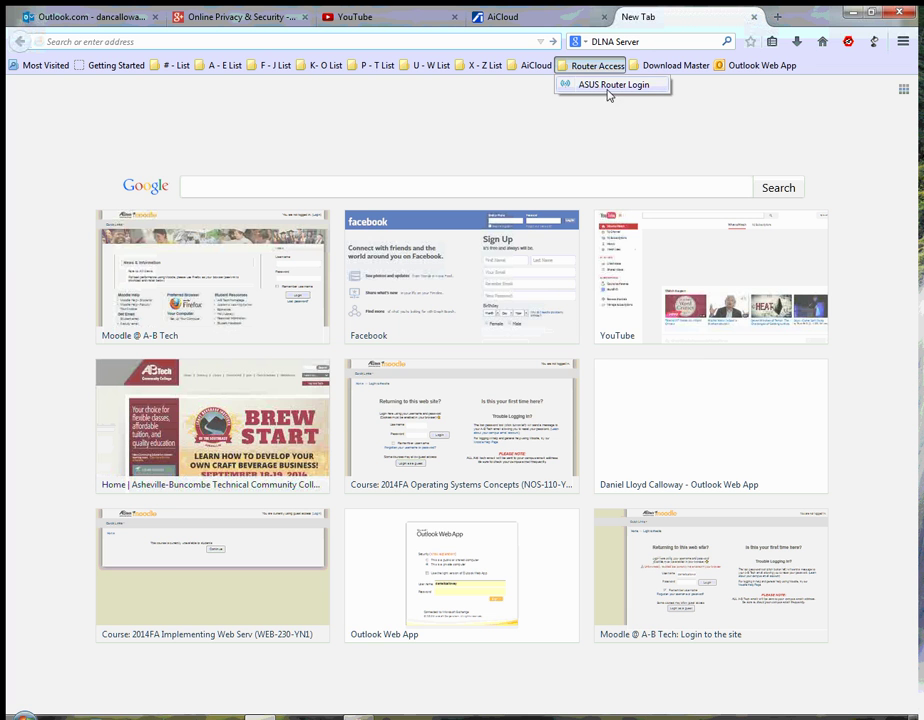
pyautogui.click(609, 86)
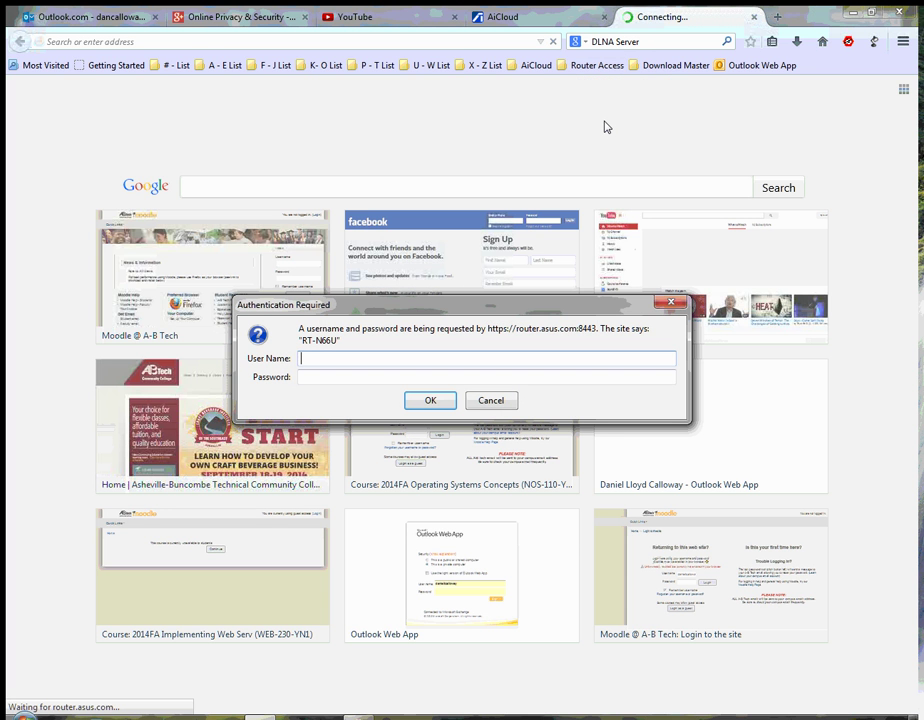
pyautogui.write('admin')
pyautogui.press('Tab')
pyautogui.write('admin123')
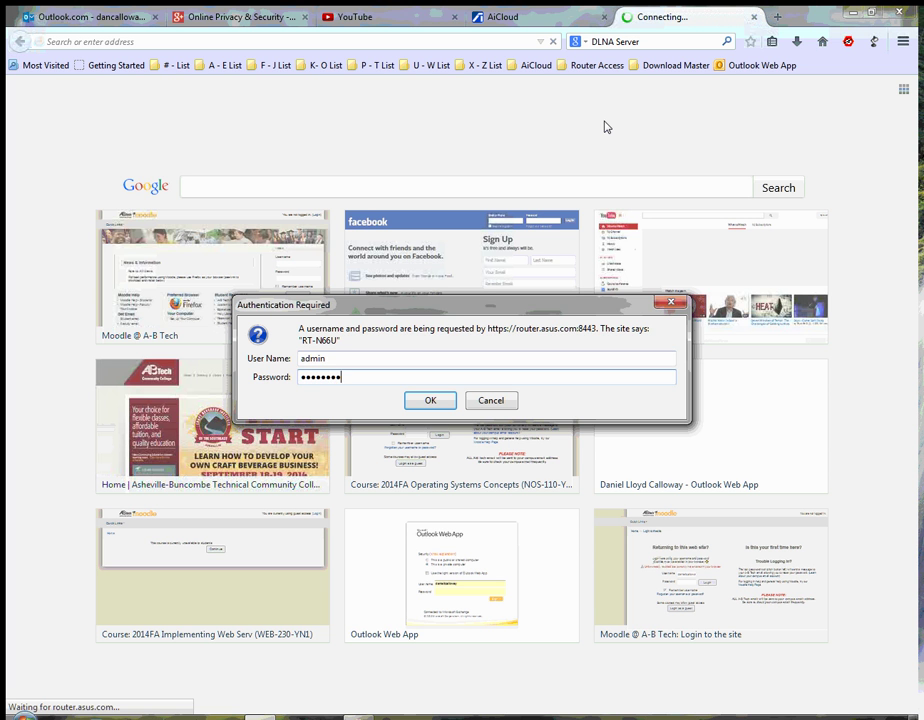
pyautogui.press('Return')
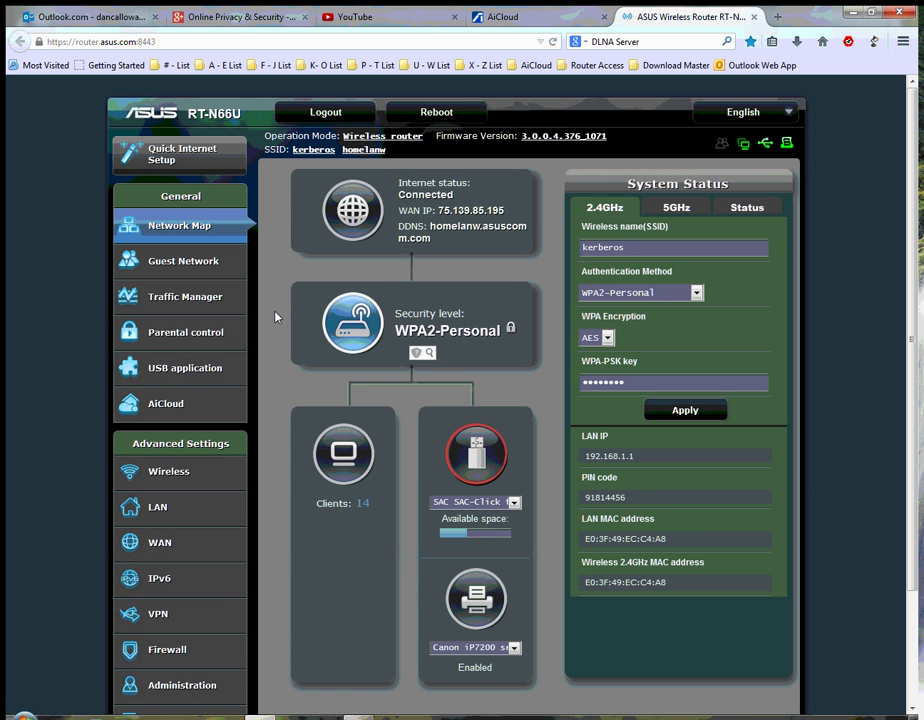
# - Go to USB application > Servers Center to show the Media Server settings
pyautogui.click(171, 370)
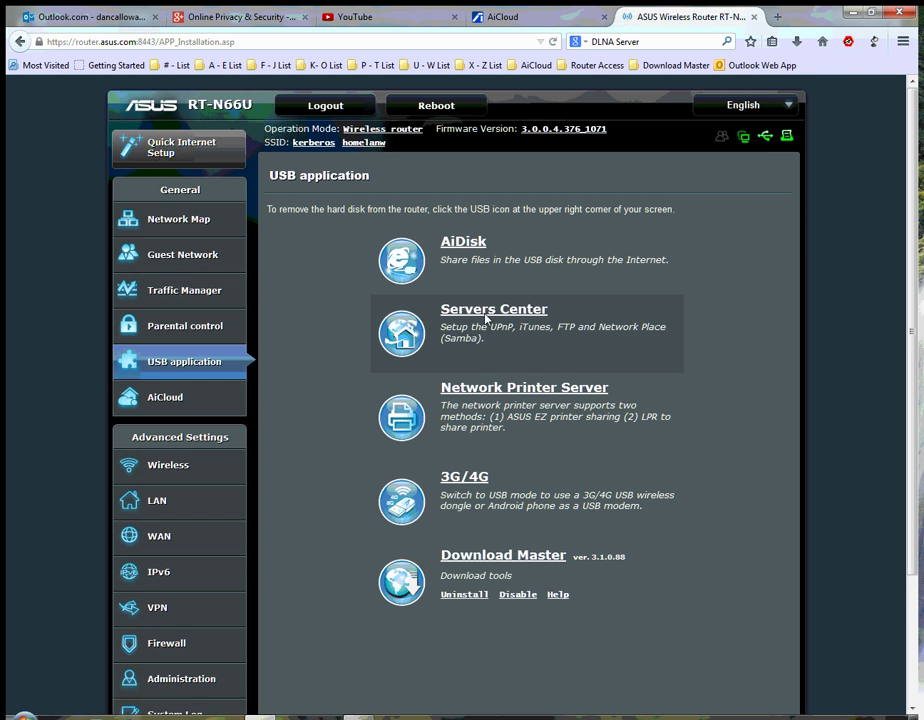
pyautogui.click(486, 312)
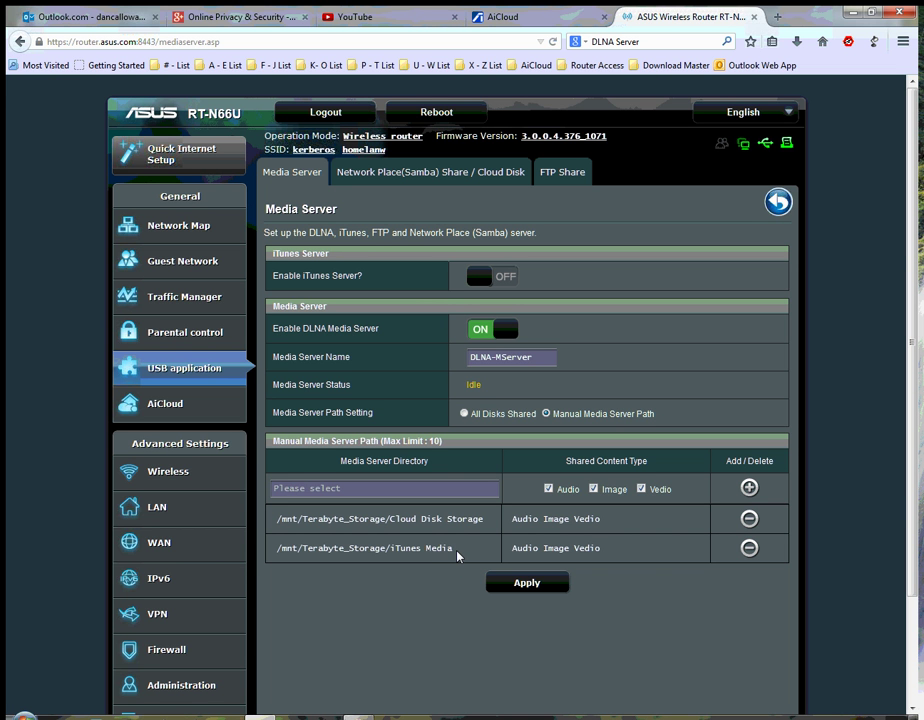
# - Delete the iTunes Media and Cloud Disk Storage shared paths and apply the empty list
pyautogui.click(749, 548)
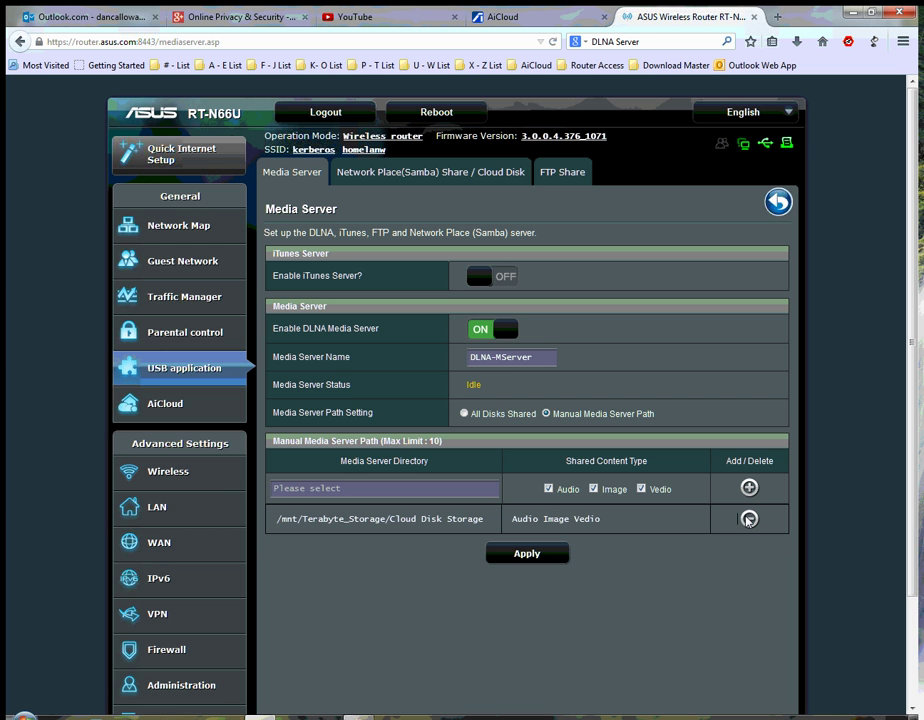
pyautogui.click(749, 518)
pyautogui.click(566, 552)
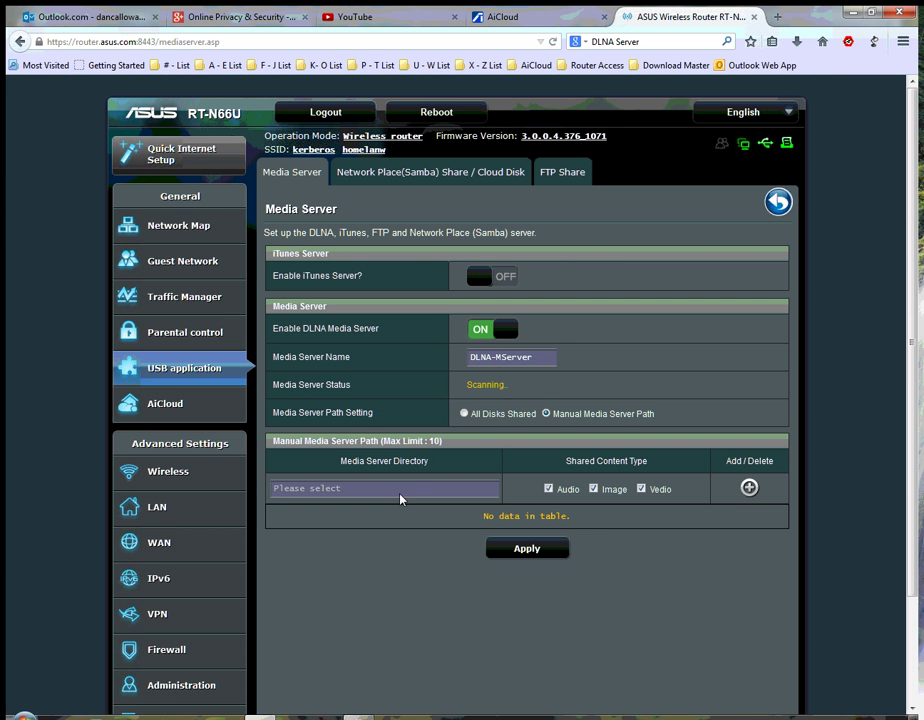
# - Choose /mnt/Terabyte_Storage/Cloud Disk Storage as the media directory and add it to the list
pyautogui.click(396, 490)
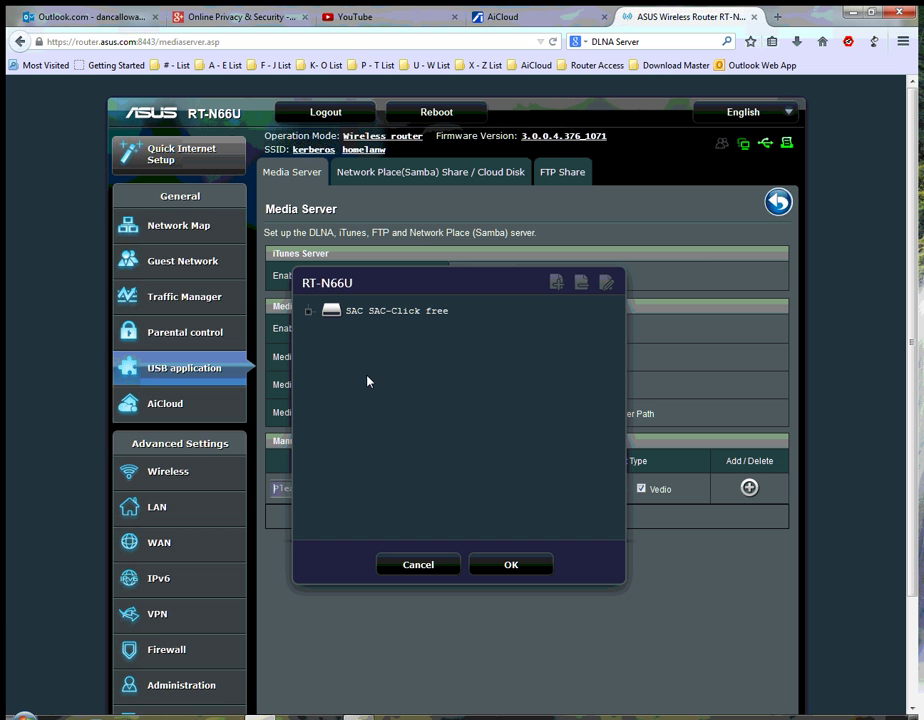
pyautogui.click(308, 311)
pyautogui.click(326, 338)
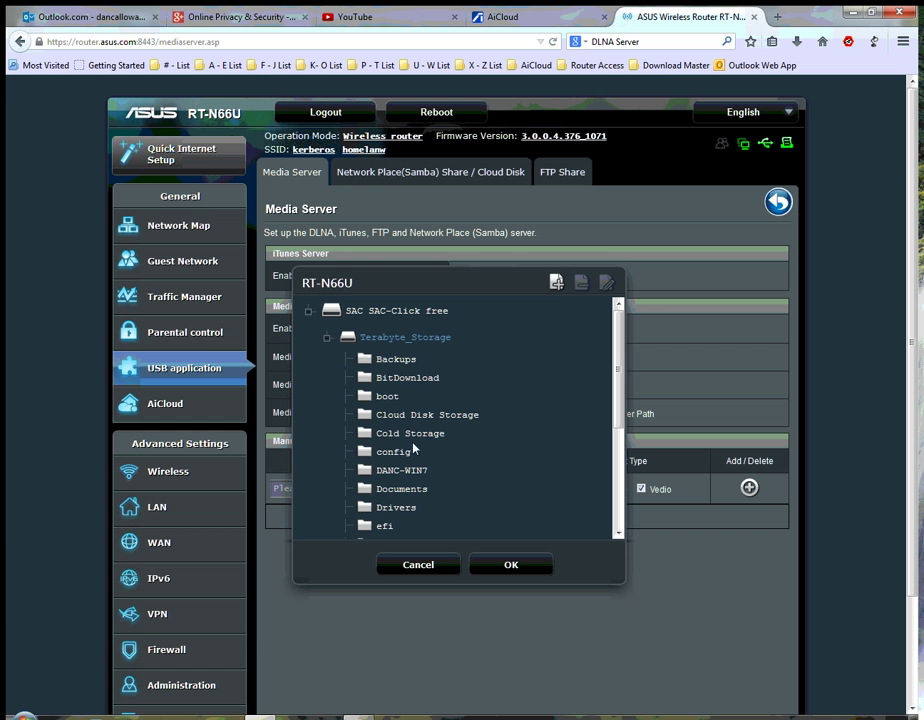
pyautogui.click(415, 421)
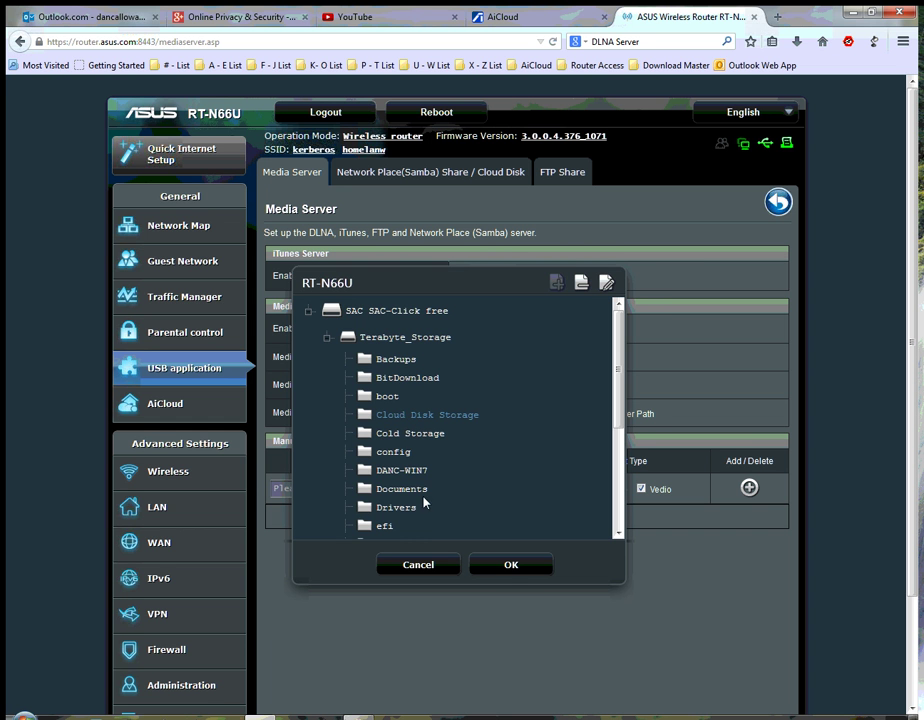
pyautogui.click(509, 565)
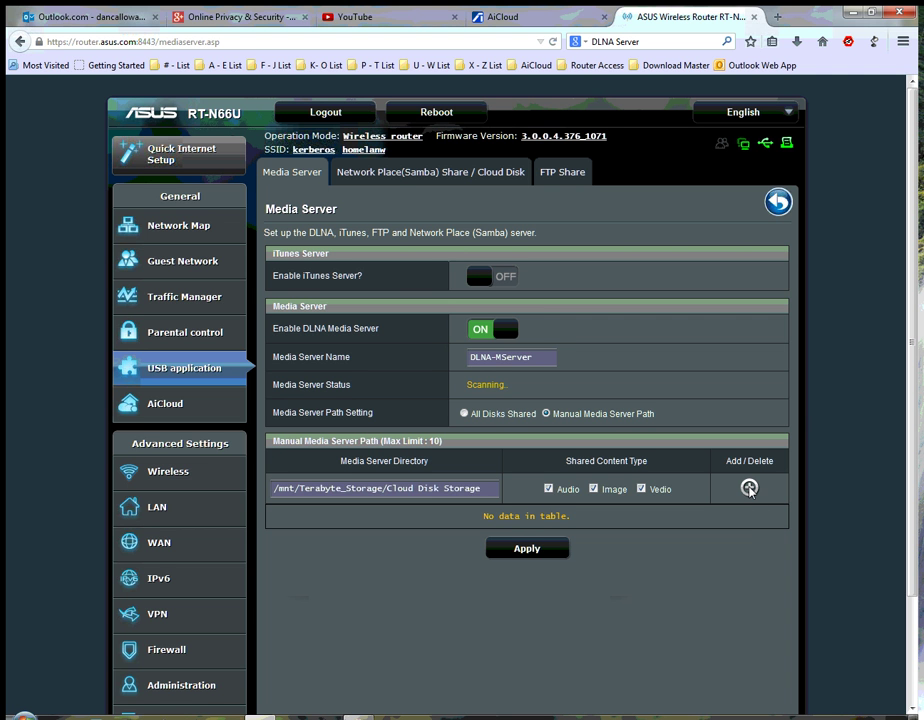
pyautogui.click(749, 488)
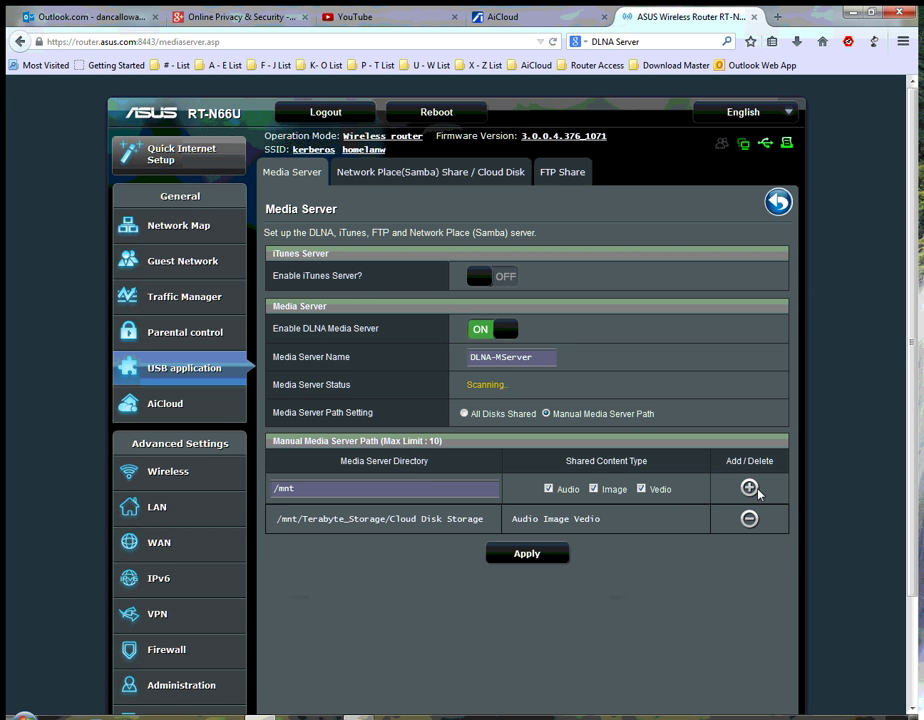
# - Remove the stray /mnt row and add /mnt/Terabyte_Storage/iTunes Media as a shared path
pyautogui.click(749, 488)
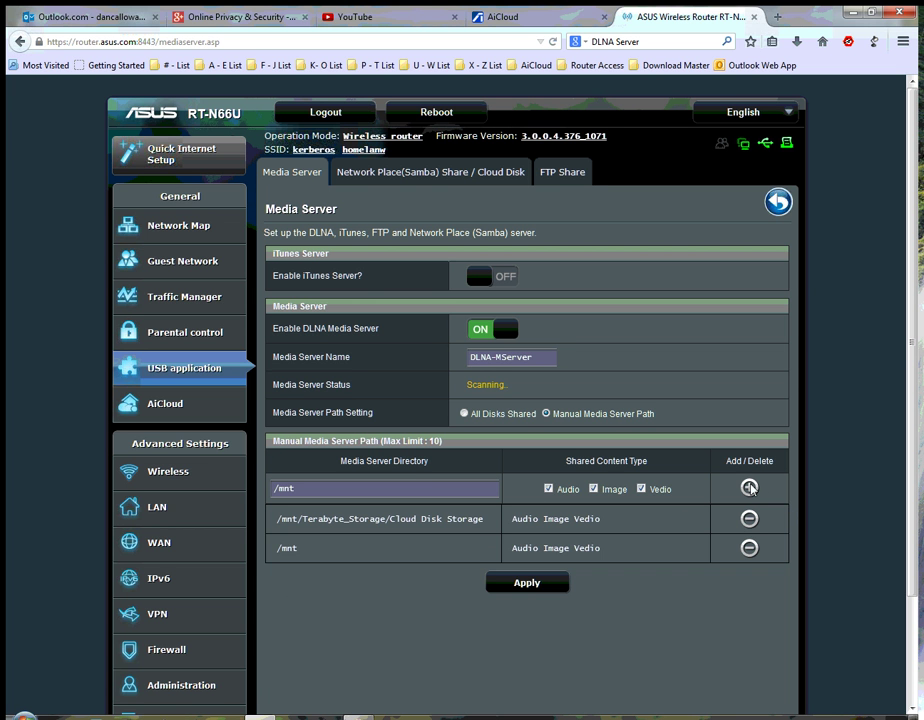
pyautogui.click(749, 548)
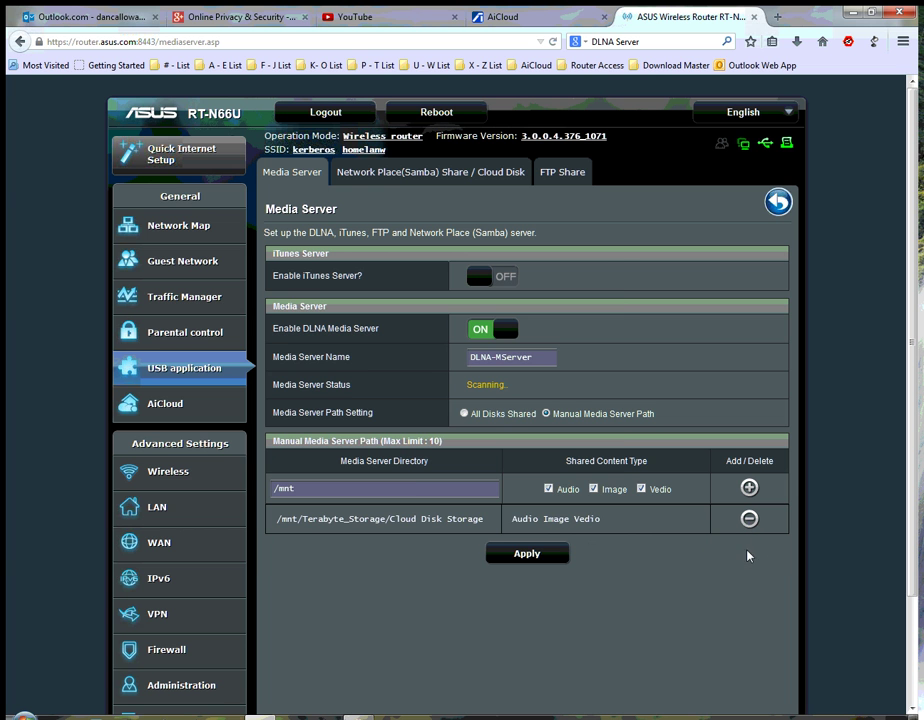
pyautogui.click(446, 489)
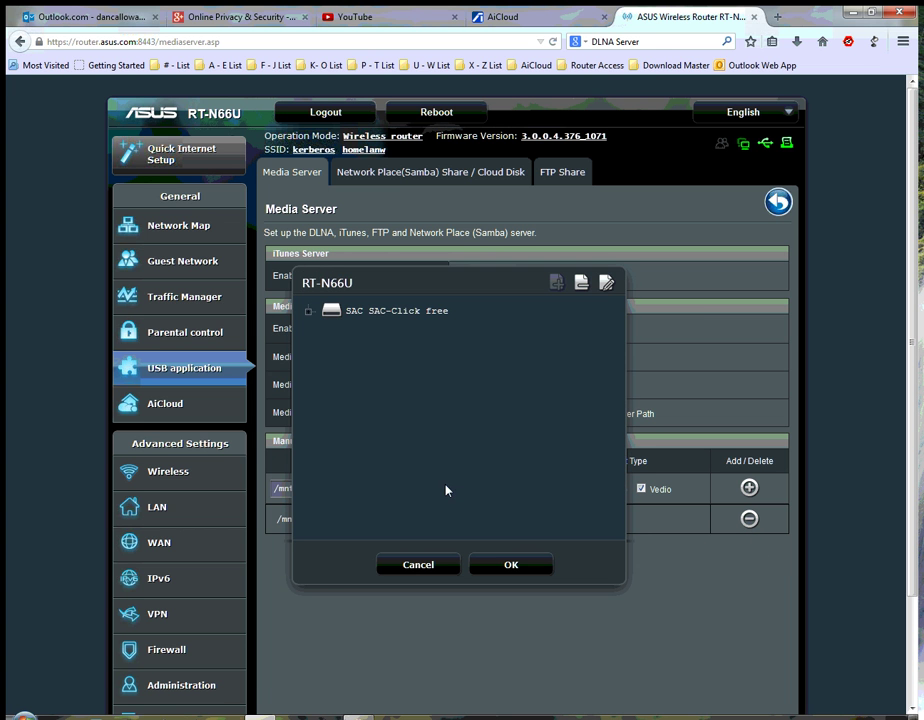
pyautogui.click(309, 311)
pyautogui.click(327, 337)
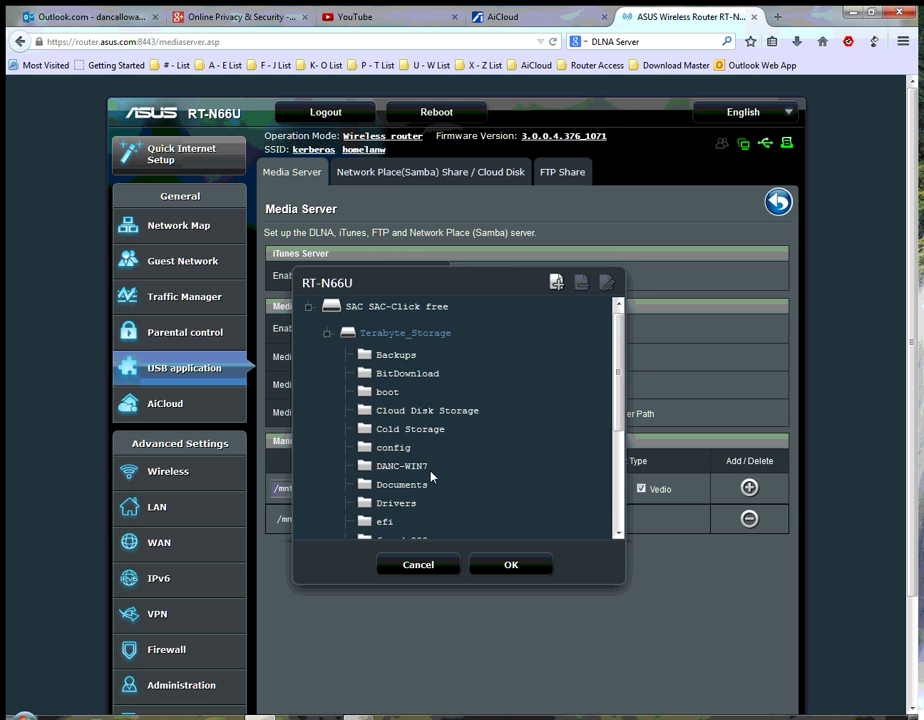
pyautogui.scroll(-2, 424, 470)
pyautogui.scroll(-1, 424, 470)
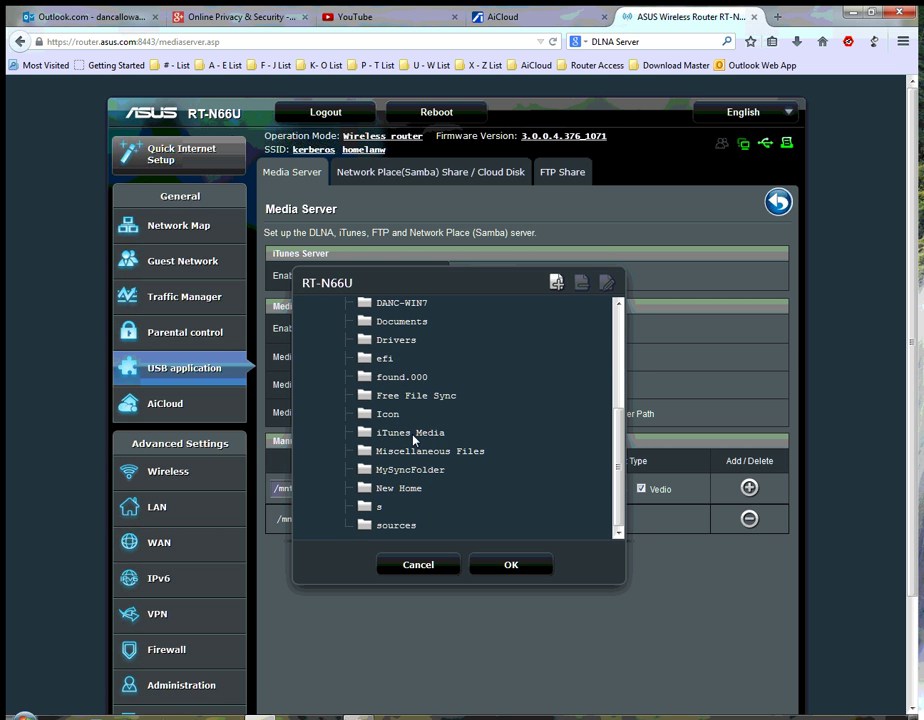
pyautogui.click(411, 433)
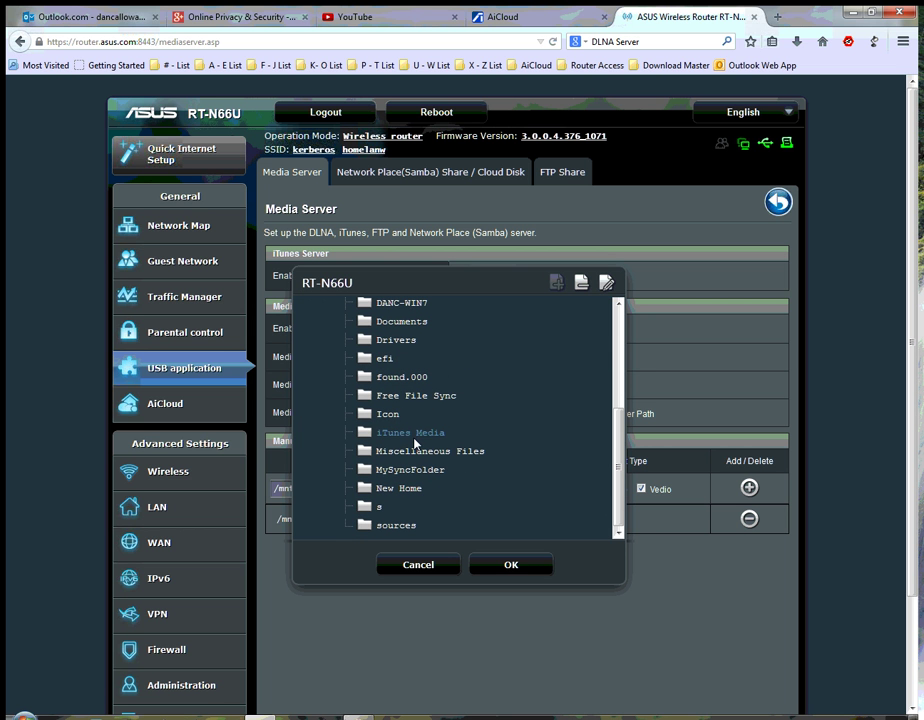
pyautogui.click(514, 566)
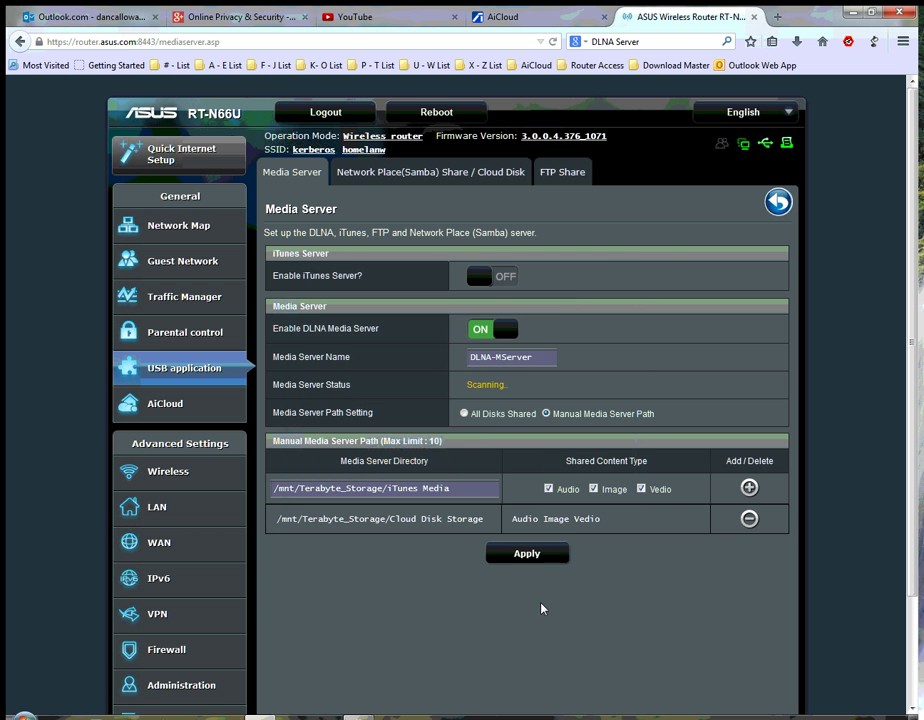
pyautogui.click(749, 487)
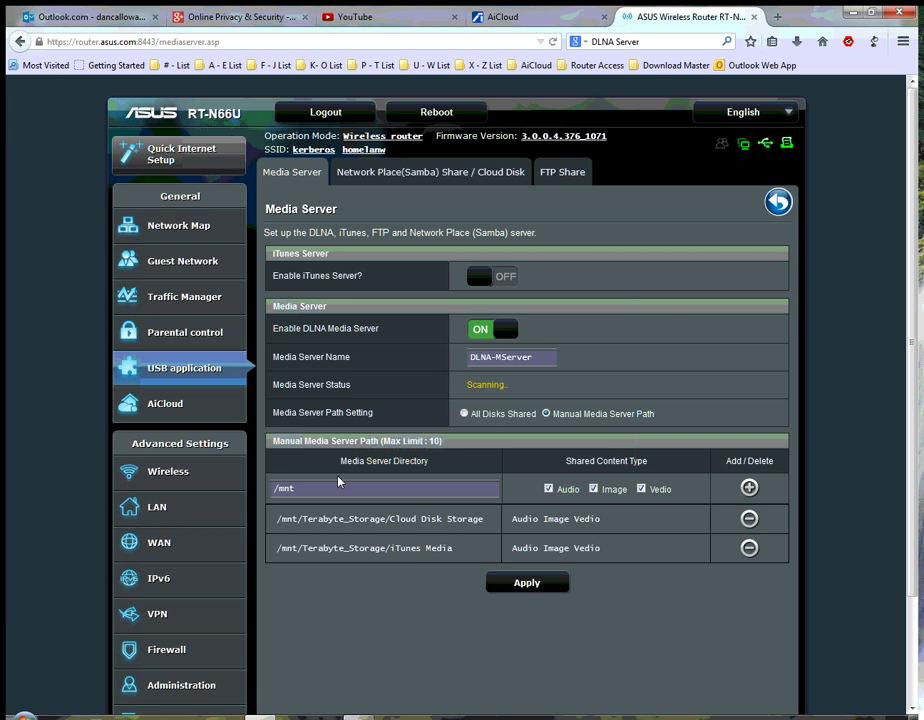
# - Apply the media server settings and let the processing finish
pyautogui.click(527, 586)
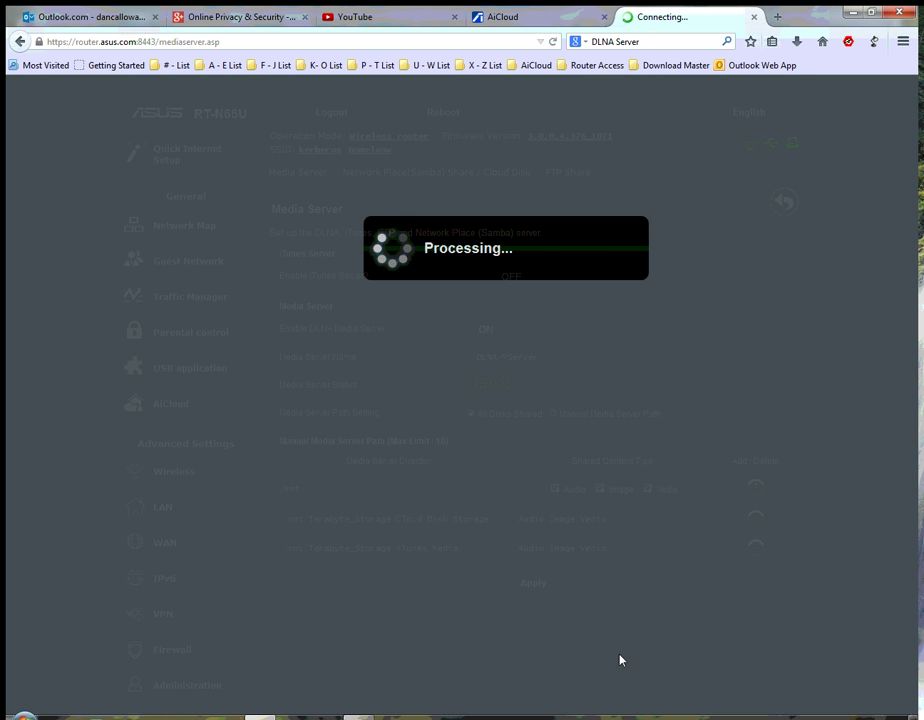